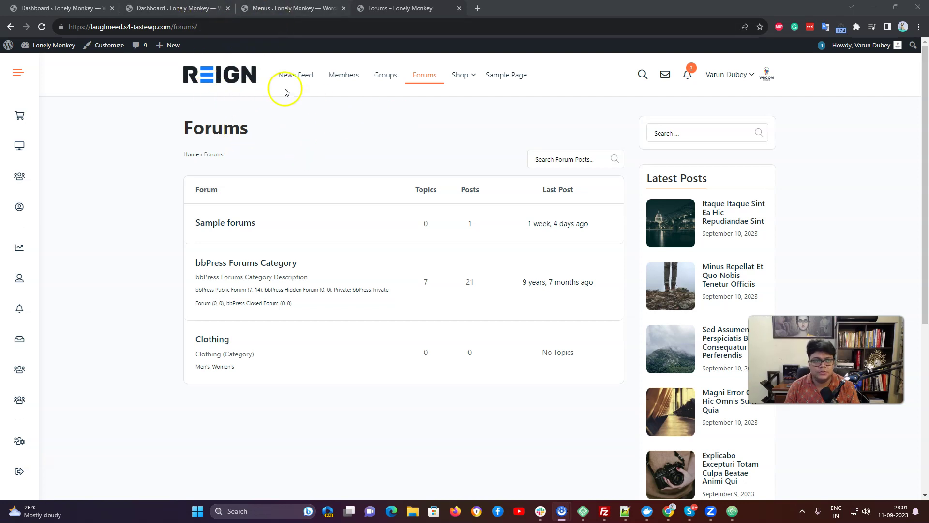
Step: Review the Installed Plugins list, confirming bbPress and BuddyPress are active
{"action": "left_click", "coordinate": [194, 14]}
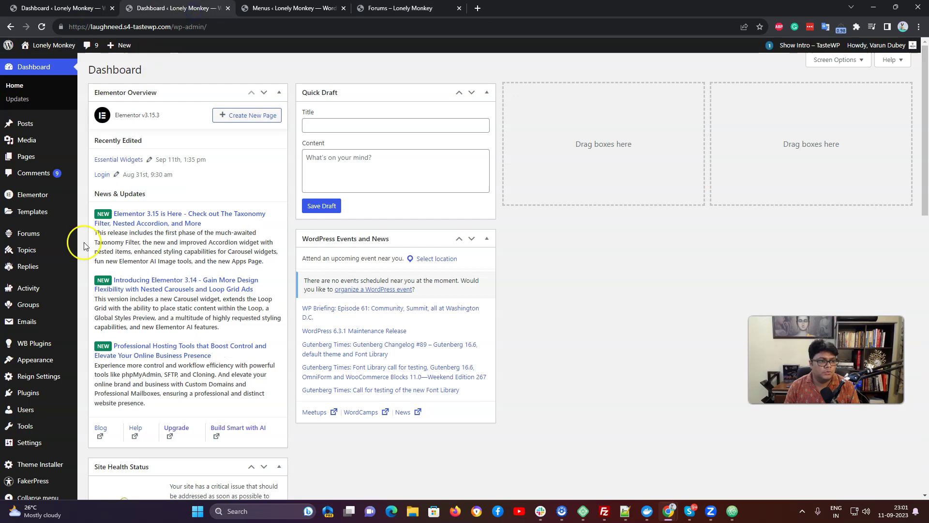
{"action": "scroll", "coordinate": [84, 246], "scroll_direction": "down", "scroll_amount": 2}
{"action": "left_click", "coordinate": [92, 381]}
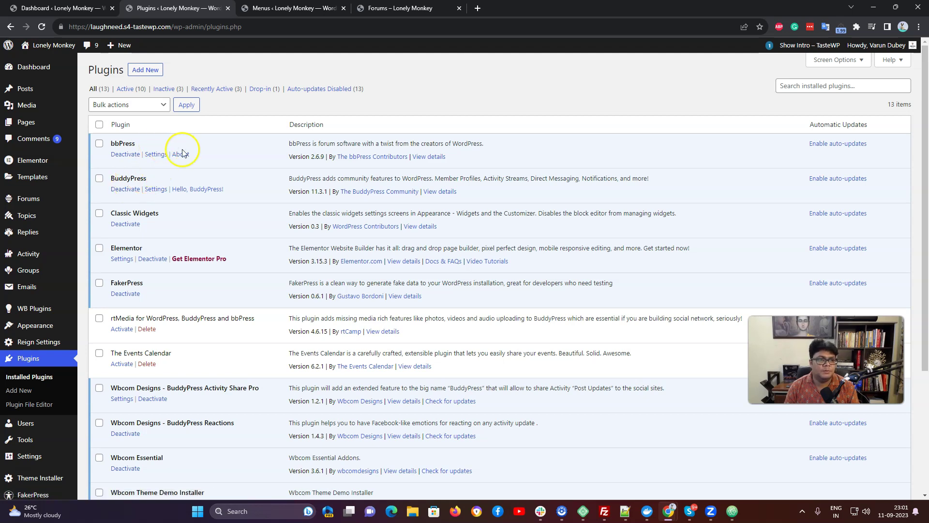
{"action": "scroll", "coordinate": [233, 257], "scroll_direction": "down", "scroll_amount": 3}
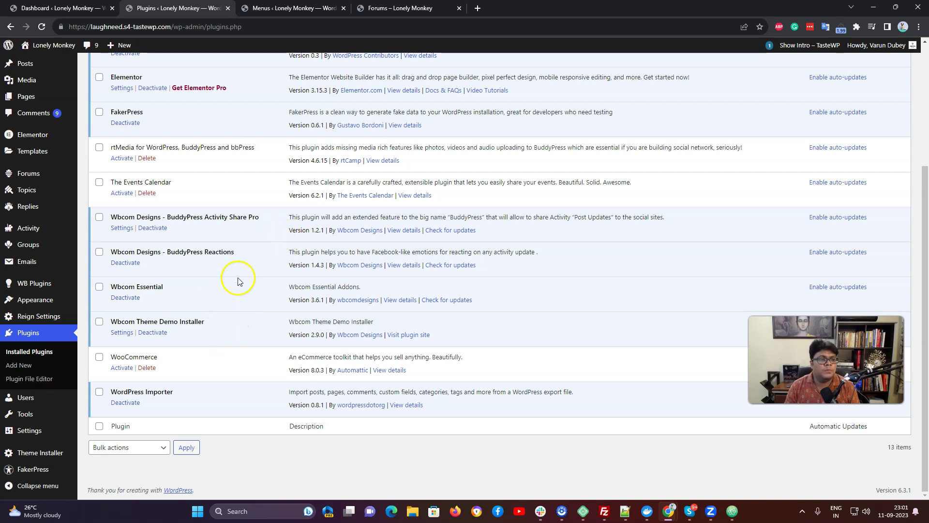
{"action": "scroll", "coordinate": [238, 281], "scroll_direction": "up", "scroll_amount": 3}
Step: Open the admin list of all forums and scroll through the 18 entries
{"action": "mouse_move", "coordinate": [52, 176]}
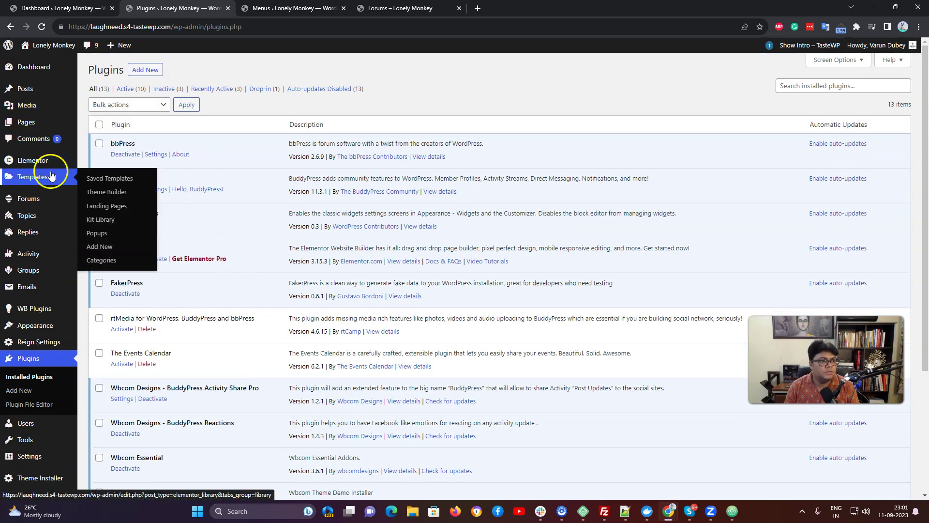
{"action": "left_click", "coordinate": [94, 201]}
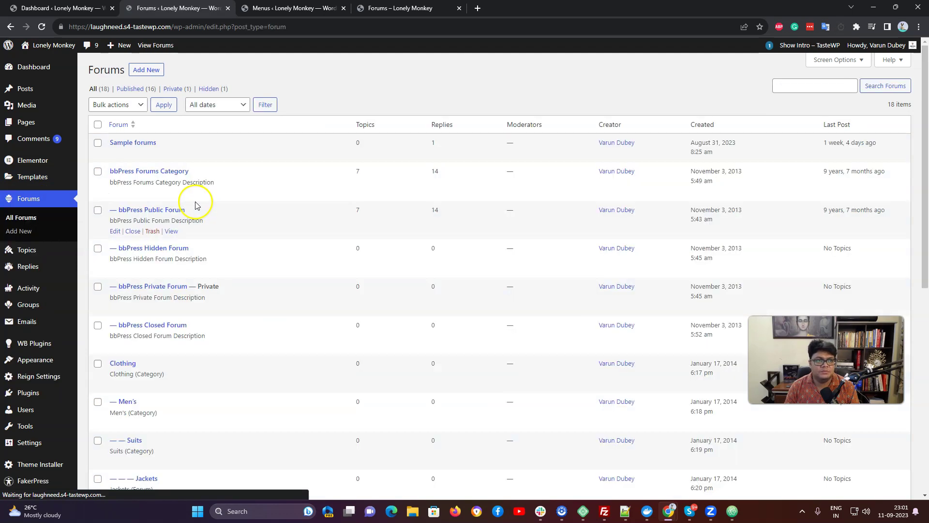
{"action": "scroll", "coordinate": [258, 224], "scroll_direction": "down", "scroll_amount": 5}
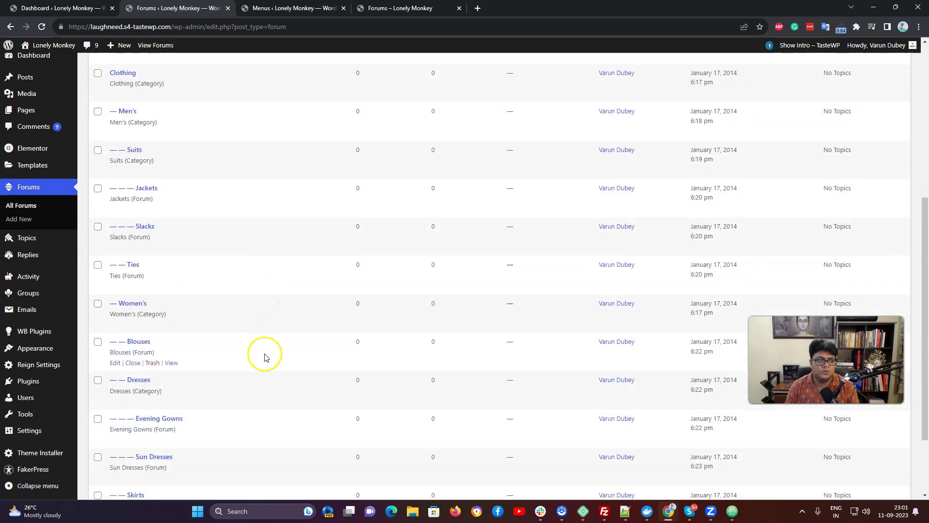
{"action": "scroll", "coordinate": [266, 378], "scroll_direction": "down", "scroll_amount": 2}
{"action": "scroll", "coordinate": [272, 373], "scroll_direction": "up", "scroll_amount": 2}
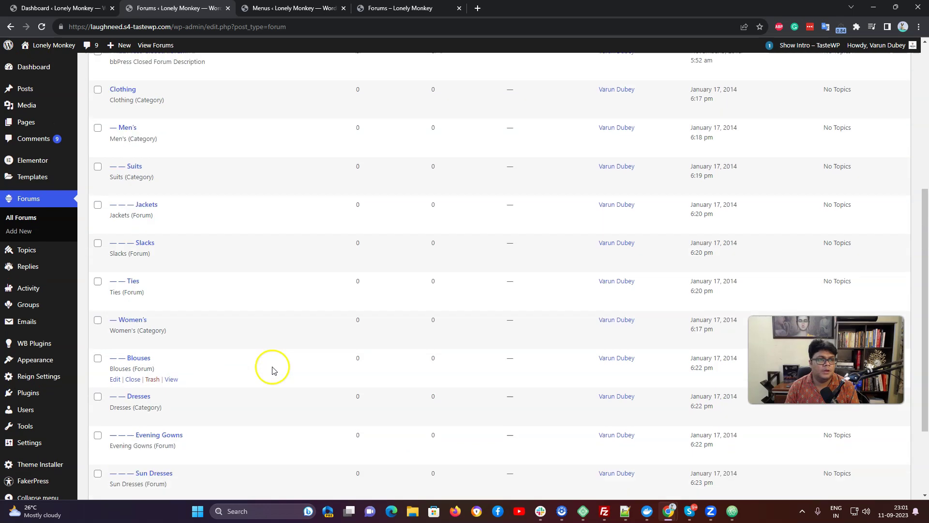
{"action": "scroll", "coordinate": [272, 370], "scroll_direction": "up", "scroll_amount": 5}
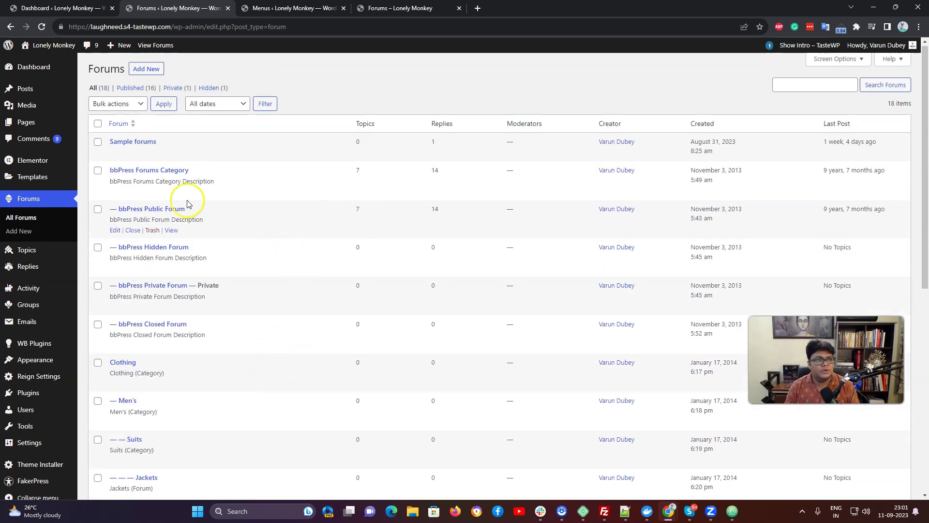
Step: Give Sample forums a description, then view it on the front-end Forums page
{"action": "left_click", "coordinate": [116, 153]}
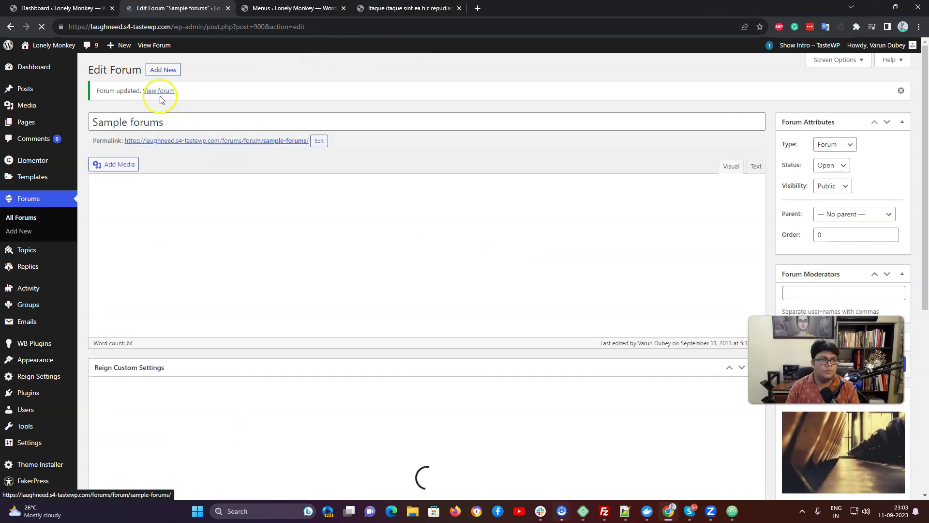
{"action": "left_click", "coordinate": [158, 91]}
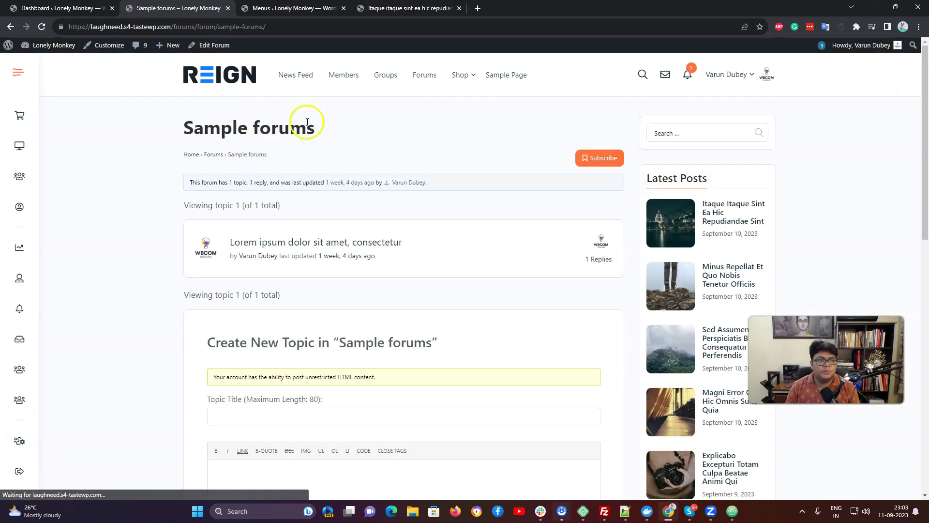
{"action": "left_click", "coordinate": [426, 74]}
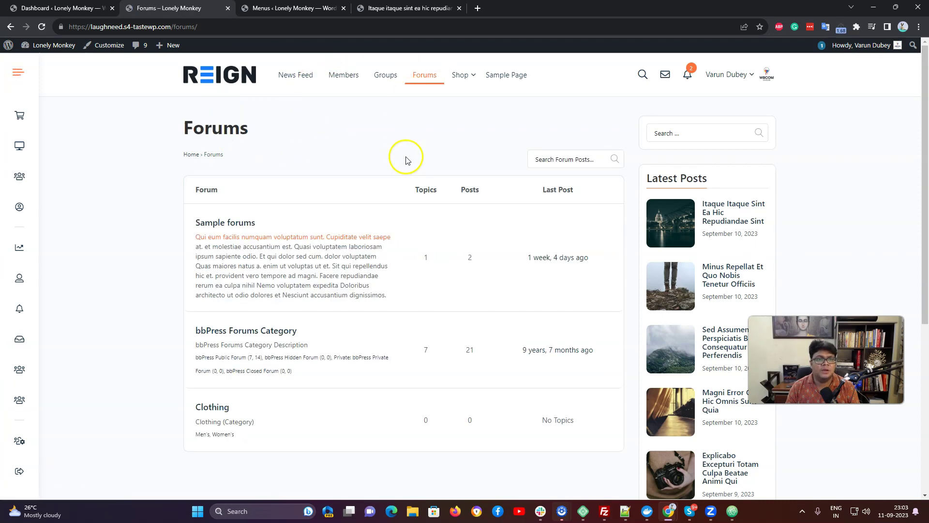
Step: Open the Customizer's Forums > Archive settings
{"action": "left_click", "coordinate": [95, 49]}
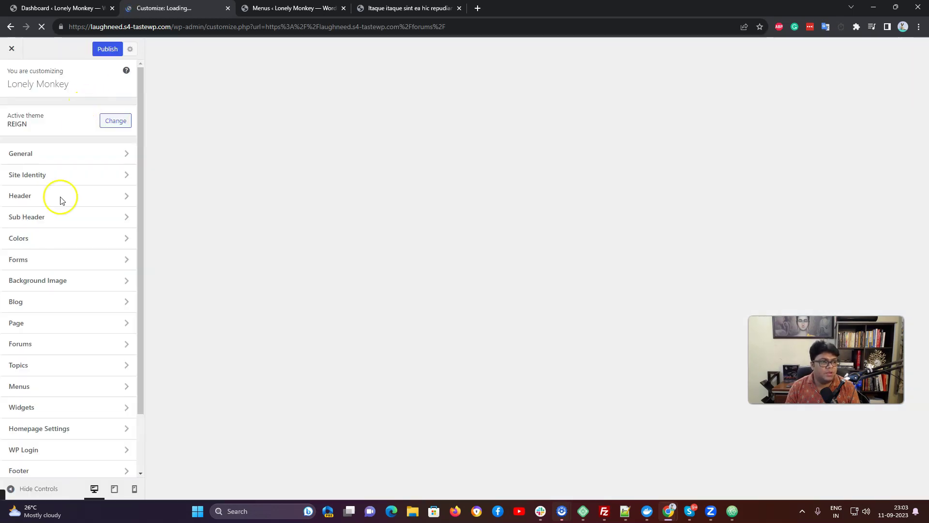
{"action": "left_click", "coordinate": [36, 345]}
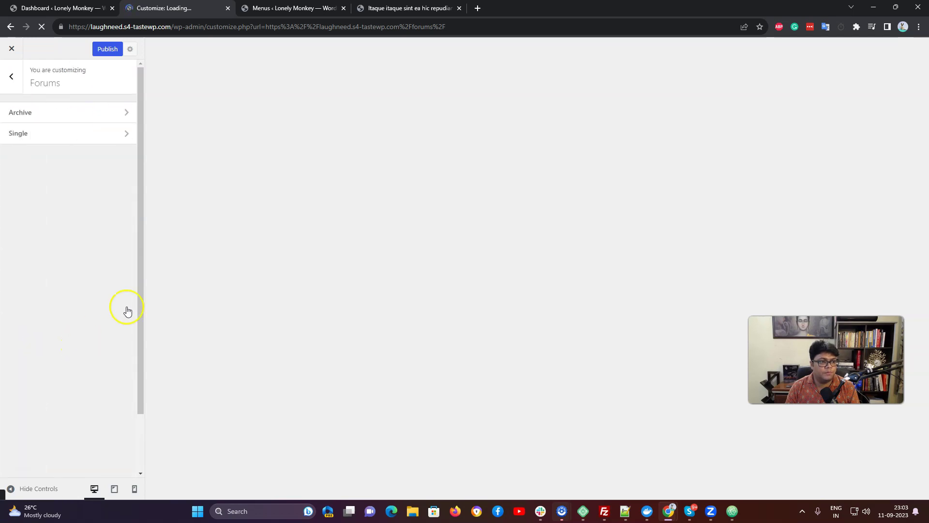
{"action": "left_click", "coordinate": [49, 114]}
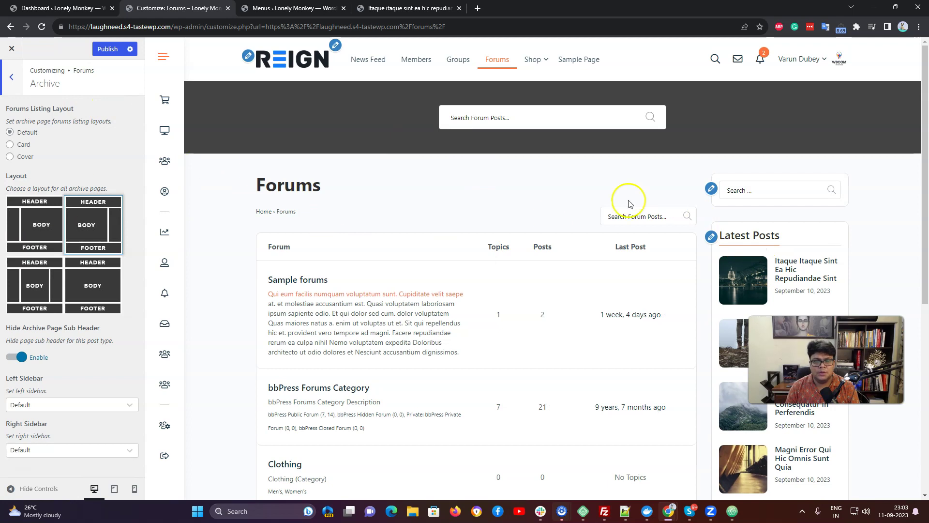
{"action": "scroll", "coordinate": [830, 182], "scroll_direction": "down", "scroll_amount": 5}
{"action": "scroll", "coordinate": [803, 153], "scroll_direction": "up", "scroll_amount": 3}
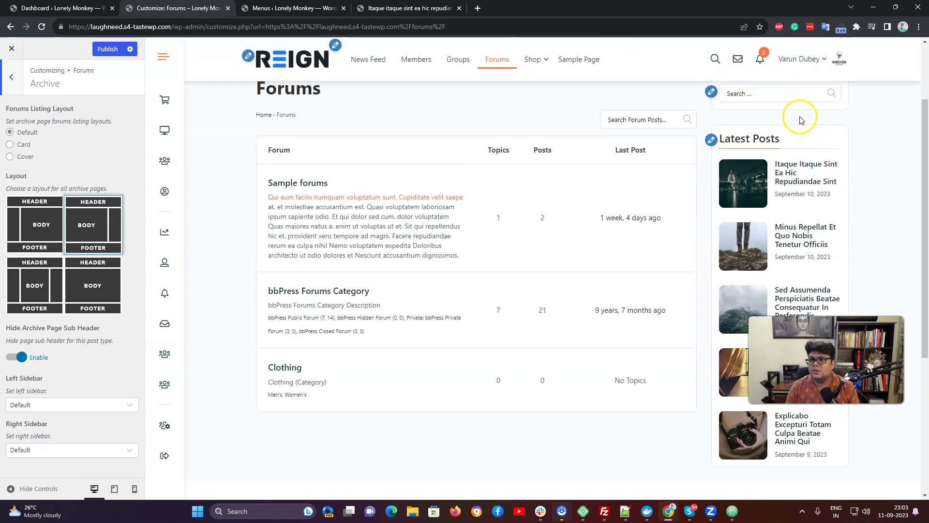
{"action": "scroll", "coordinate": [802, 120], "scroll_direction": "up", "scroll_amount": 2}
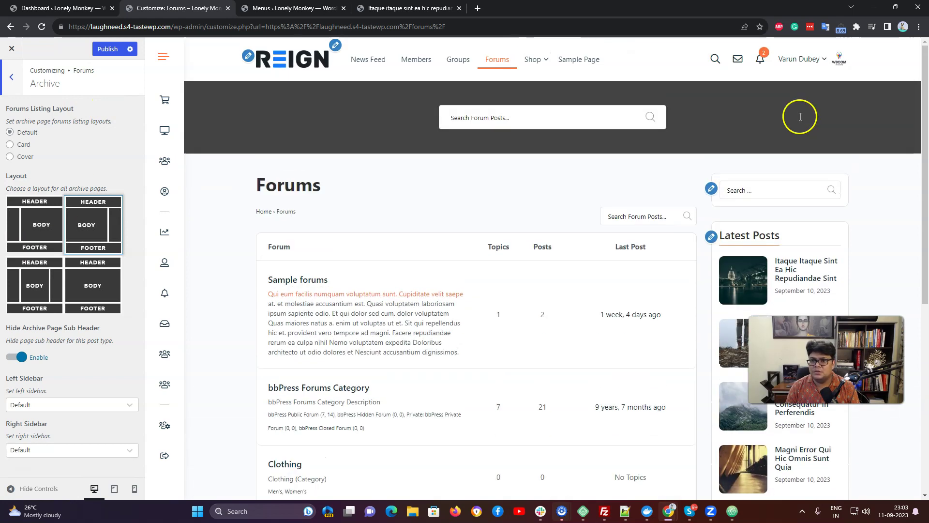
Step: Set the forum archive layout to full width with no right sidebar
{"action": "left_click", "coordinate": [94, 293]}
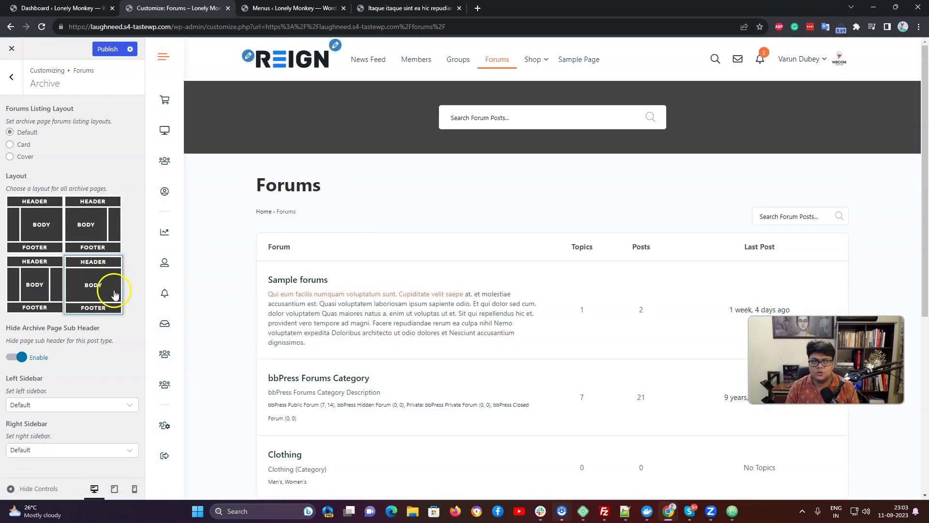
{"action": "scroll", "coordinate": [473, 197], "scroll_direction": "down", "scroll_amount": 3}
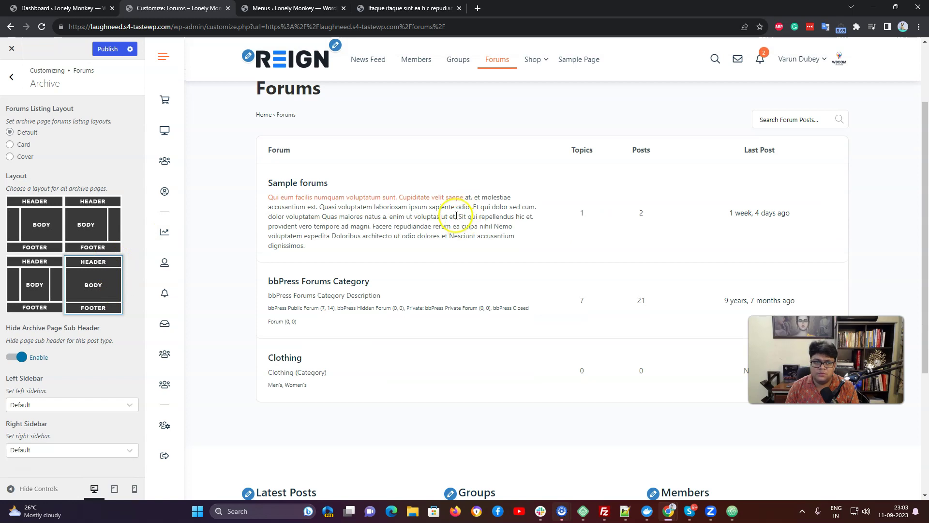
{"action": "scroll", "coordinate": [437, 218], "scroll_direction": "up", "scroll_amount": 3}
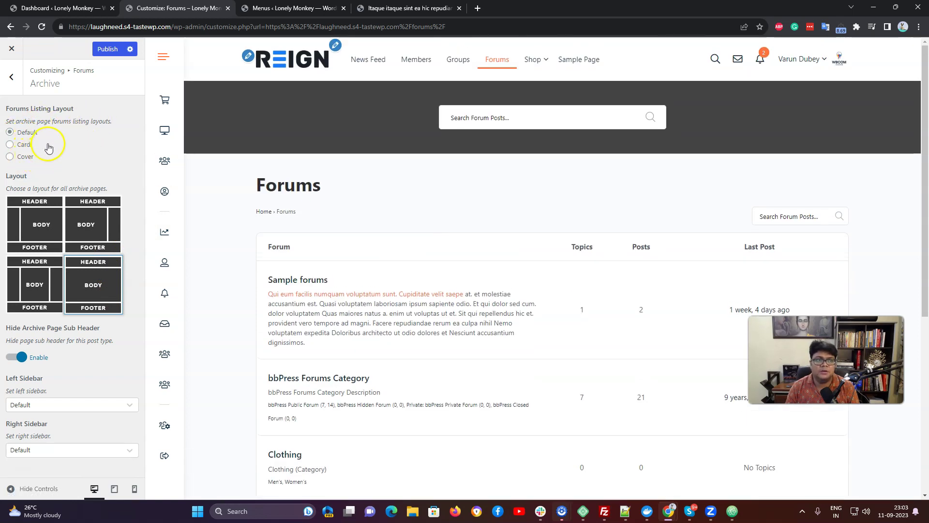
{"action": "scroll", "coordinate": [265, 167], "scroll_direction": "down", "scroll_amount": 2}
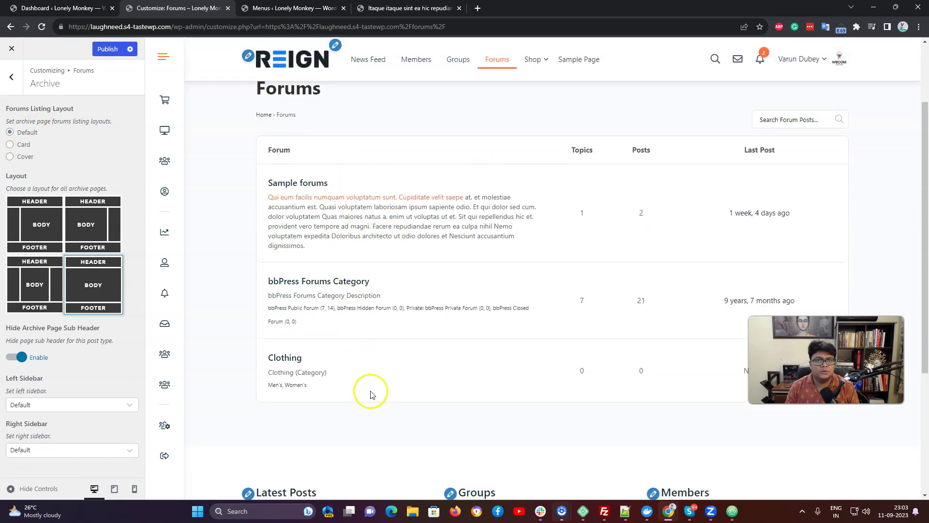
{"action": "scroll", "coordinate": [317, 232], "scroll_direction": "up", "scroll_amount": 2}
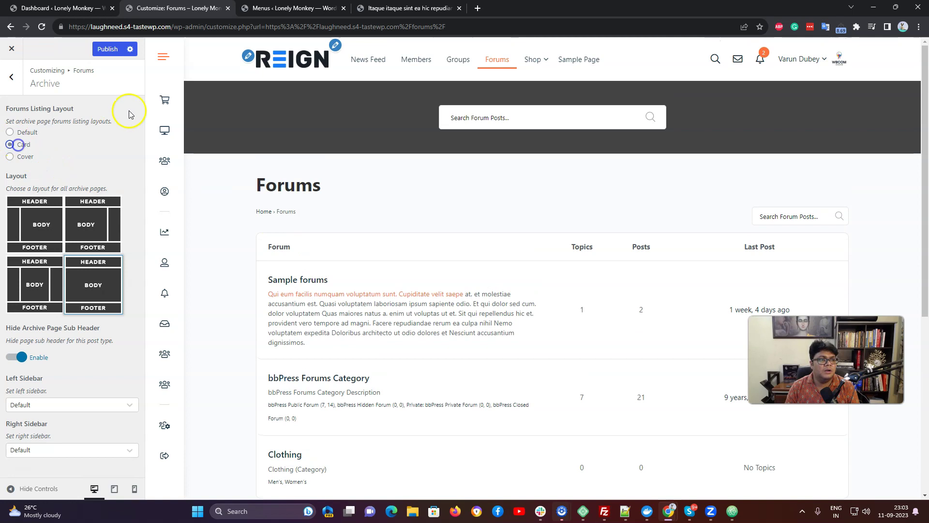
Step: Try the Card and Cover forum listing layouts, then publish Card
{"action": "left_click", "coordinate": [109, 49]}
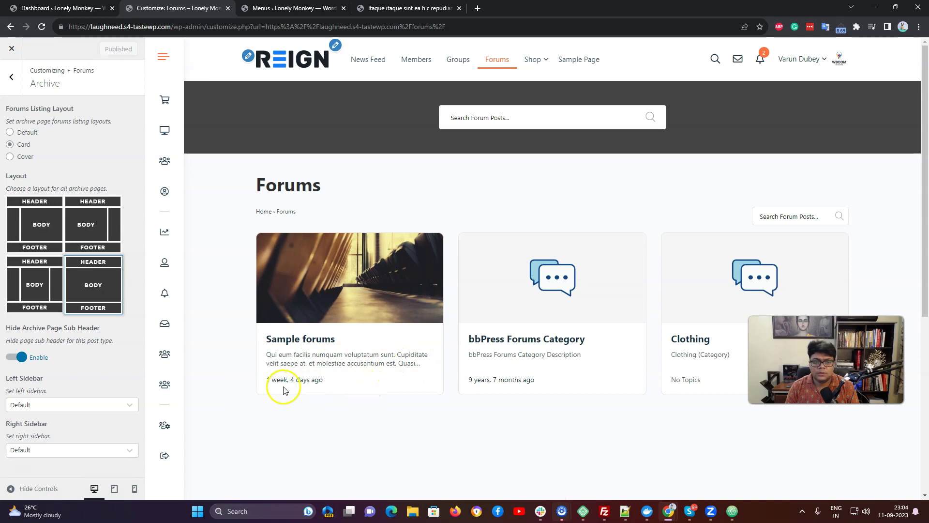
{"action": "left_click", "coordinate": [25, 157]}
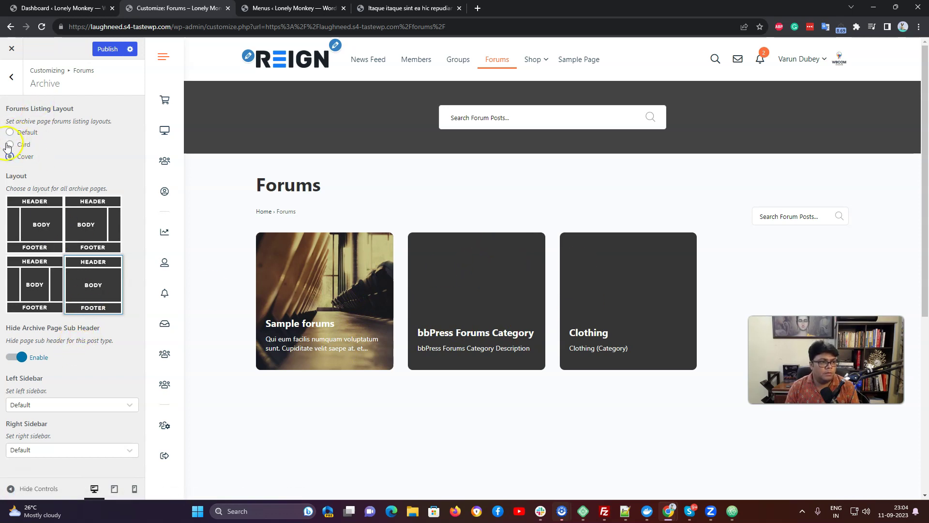
{"action": "left_click", "coordinate": [102, 48]}
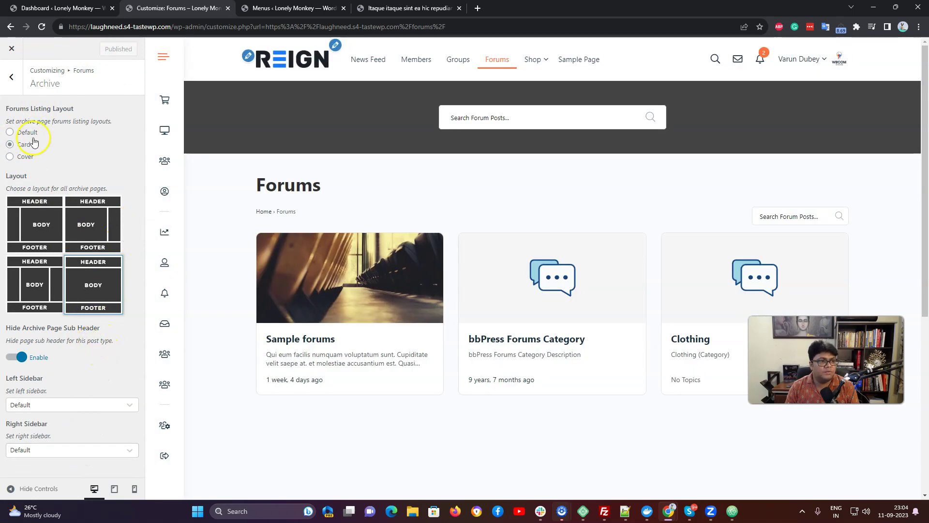
{"action": "left_click", "coordinate": [11, 76]}
Step: Open Forums > Single and preview the Sample forums and Lorem ipsum topic pages
{"action": "left_click", "coordinate": [49, 131]}
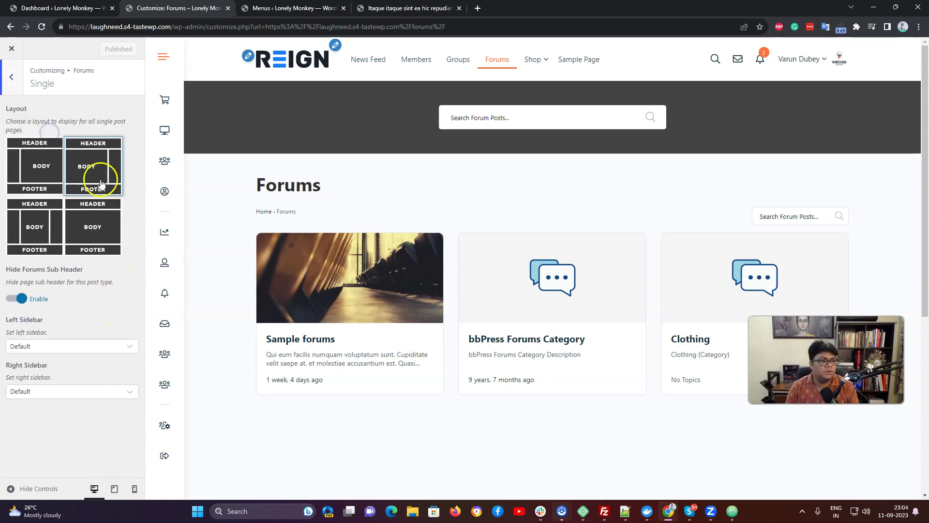
{"action": "left_click", "coordinate": [320, 339]}
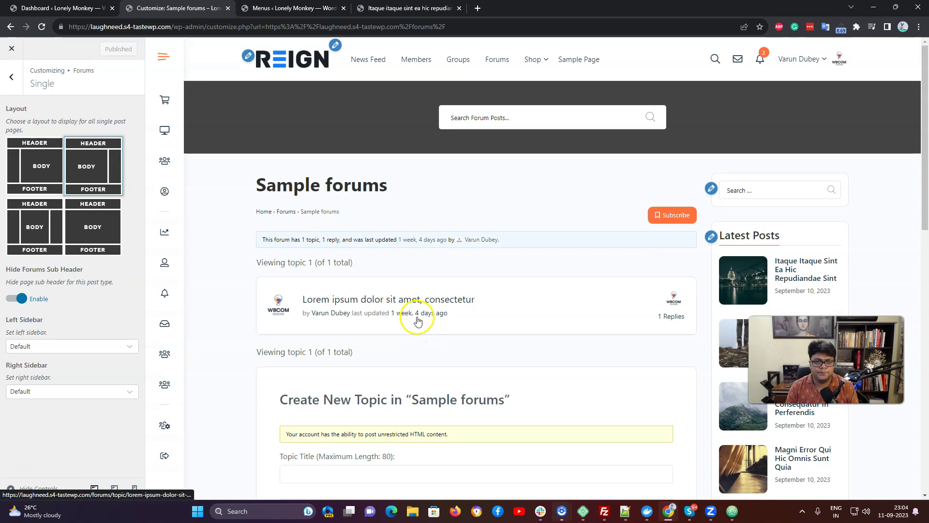
{"action": "left_click", "coordinate": [364, 302]}
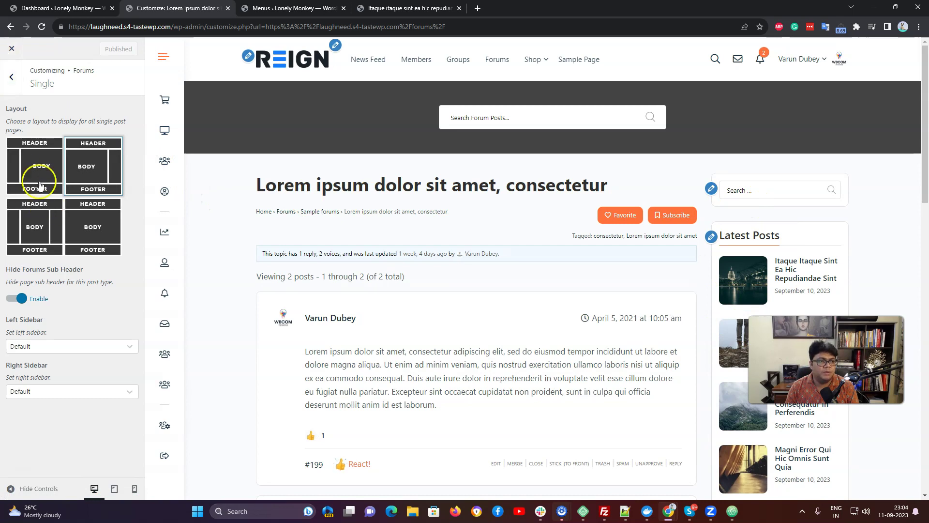
{"action": "left_click", "coordinate": [320, 211]}
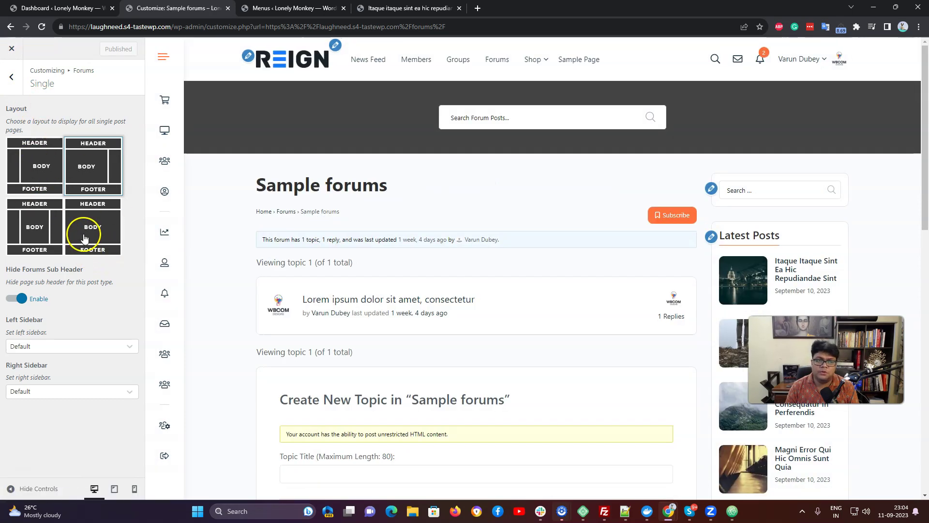
Step: Make single forum pages full width and publish the change
{"action": "left_click", "coordinate": [101, 242]}
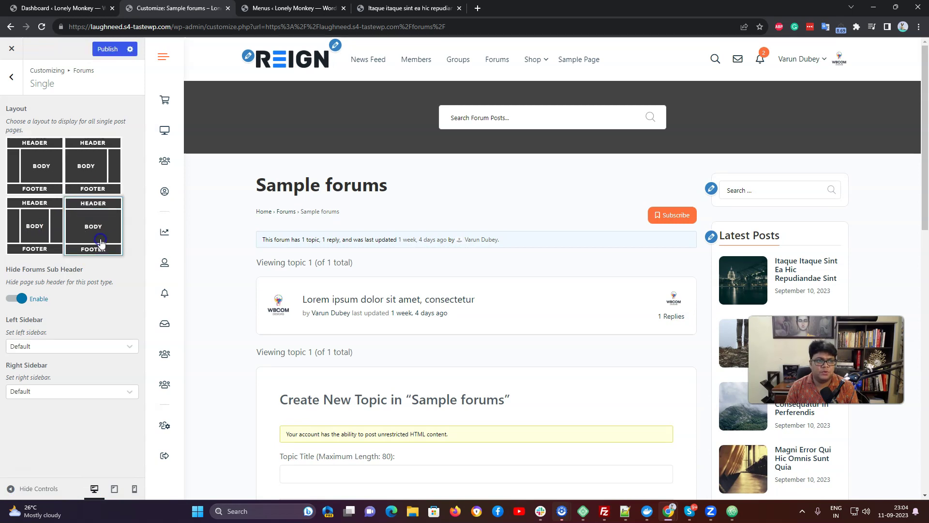
{"action": "left_click", "coordinate": [116, 47]}
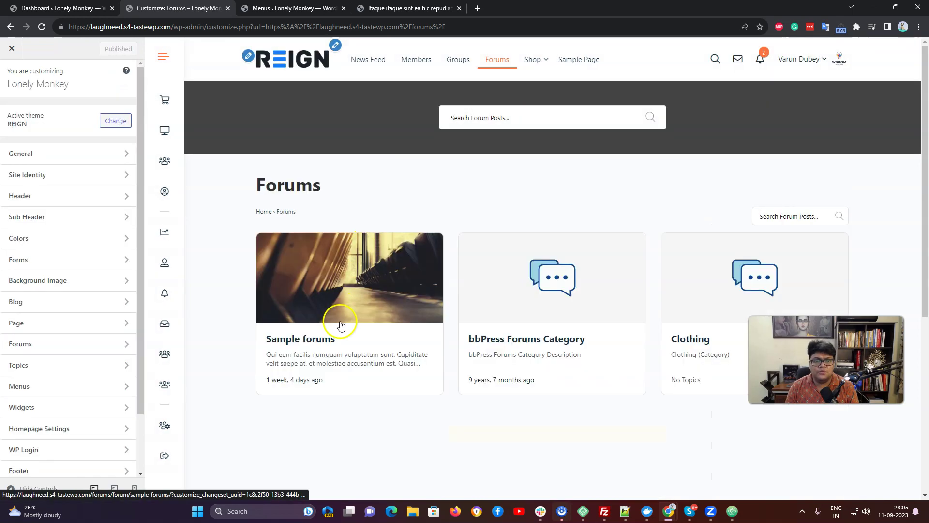
{"action": "left_click", "coordinate": [312, 334]}
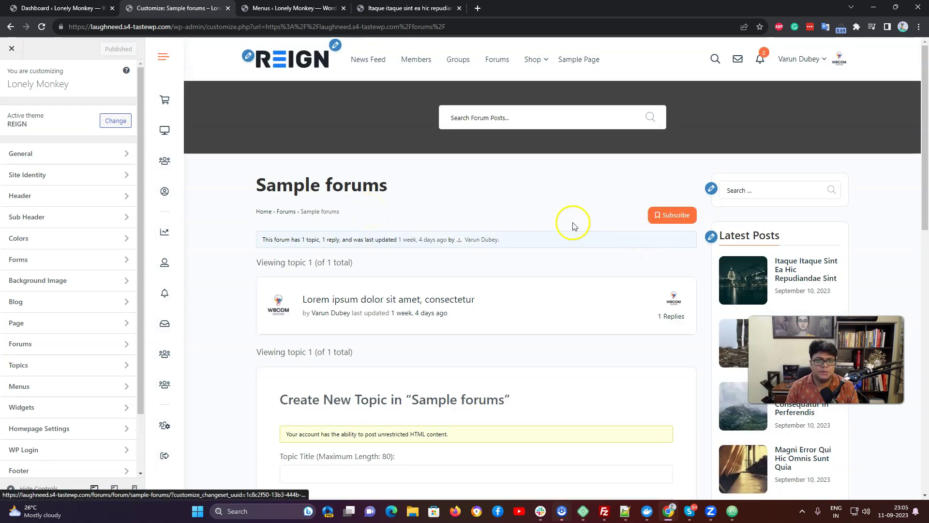
Step: Open the 'Lorem ipsum dolor sit amet, consectetur' topic from the Sample forums page
{"action": "scroll", "coordinate": [353, 321], "scroll_direction": "down", "scroll_amount": 2}
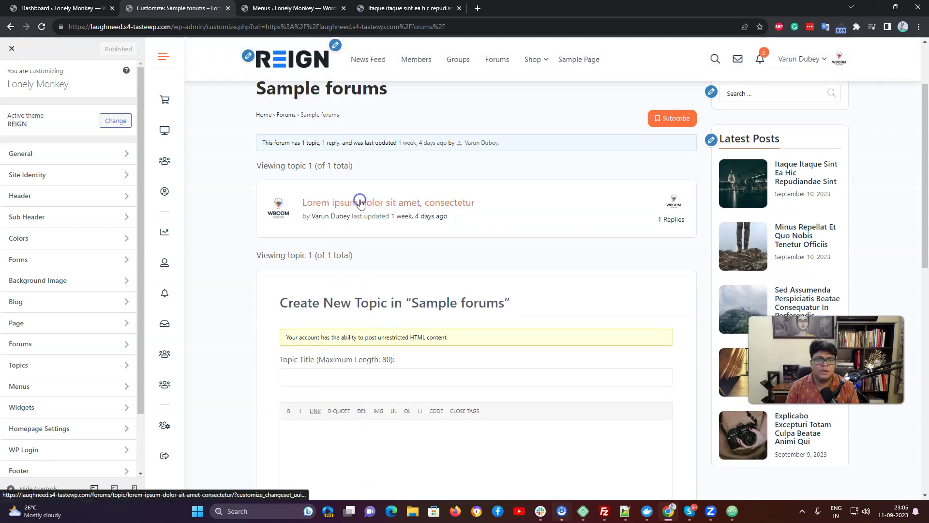
{"action": "left_click", "coordinate": [357, 202]}
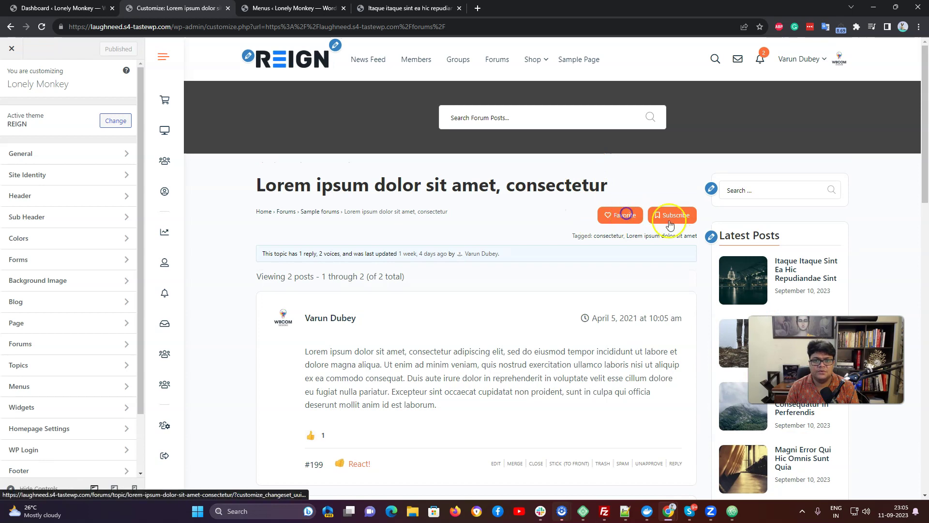
Step: Check the profile's forum Favorites and Subscriptions, which show no subscribed forums or topics
{"action": "mouse_move", "coordinate": [801, 59]}
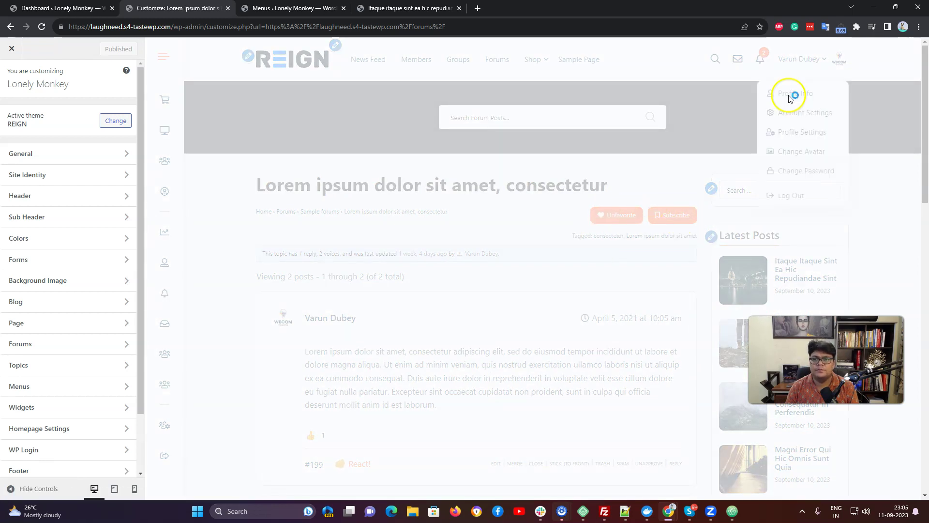
{"action": "left_click", "coordinate": [796, 97]}
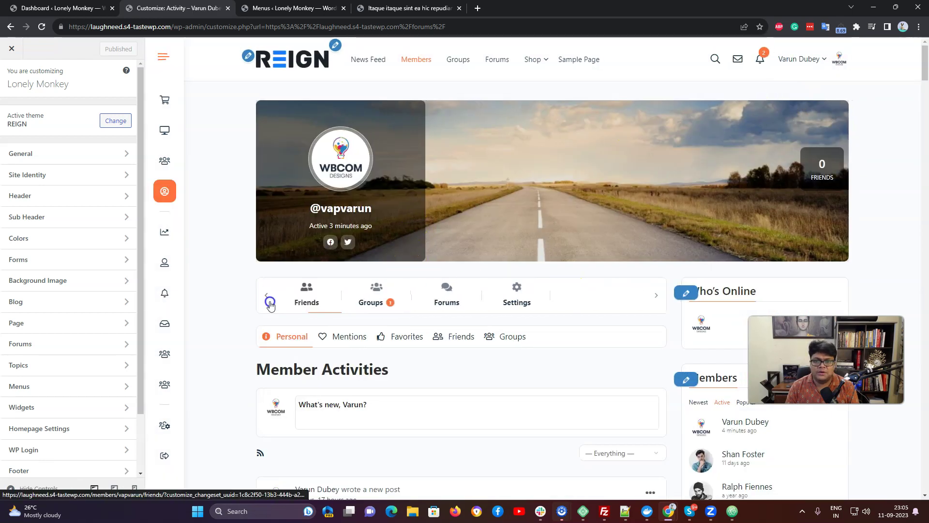
{"action": "left_click", "coordinate": [409, 301]}
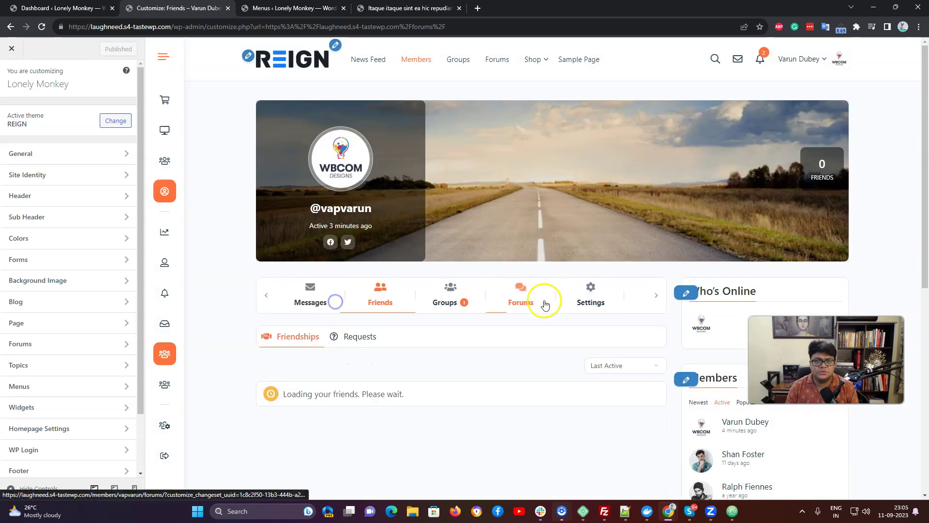
{"action": "left_click", "coordinate": [545, 304]}
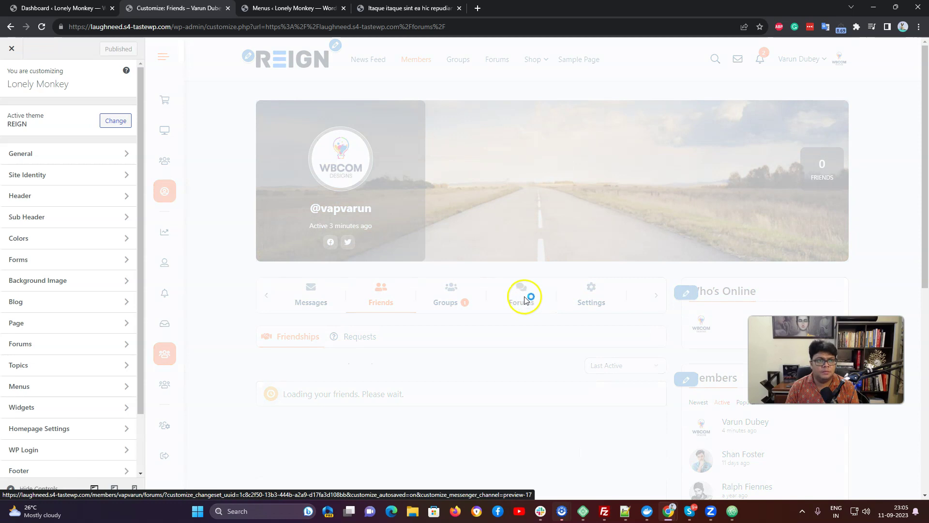
{"action": "scroll", "coordinate": [397, 186], "scroll_direction": "down", "scroll_amount": 4}
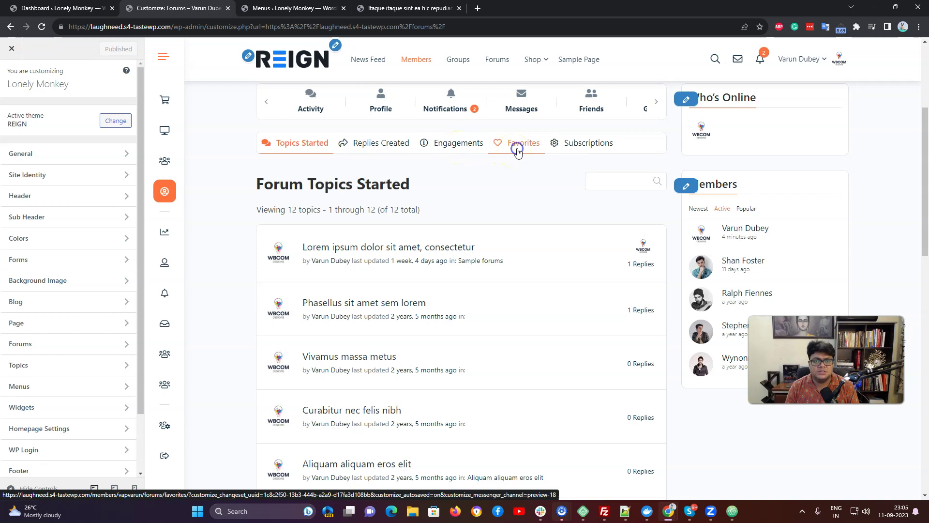
{"action": "left_click", "coordinate": [517, 152]}
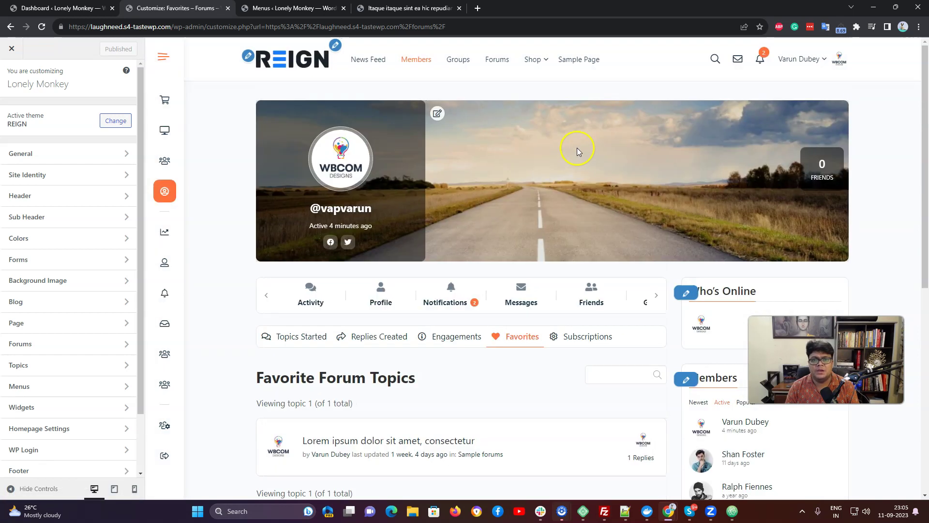
{"action": "left_click", "coordinate": [571, 337]}
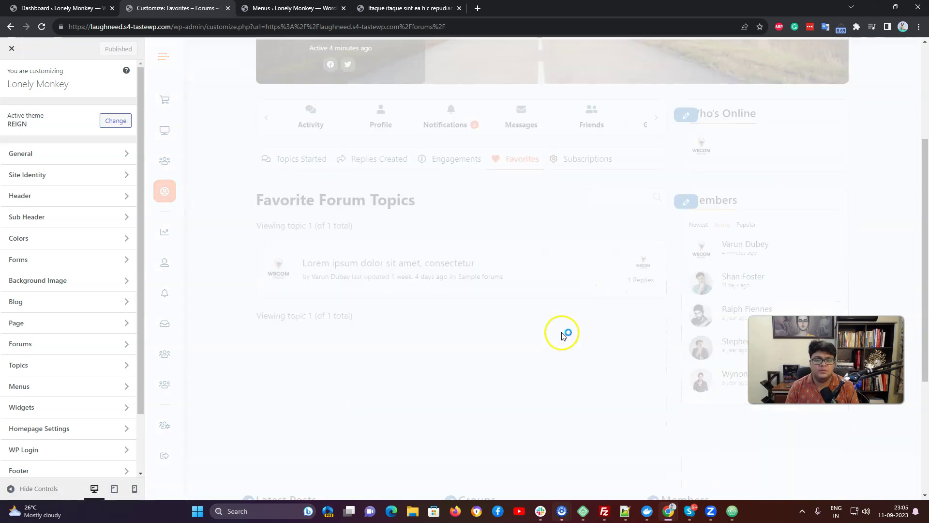
{"action": "scroll", "coordinate": [549, 321], "scroll_direction": "down", "scroll_amount": 4}
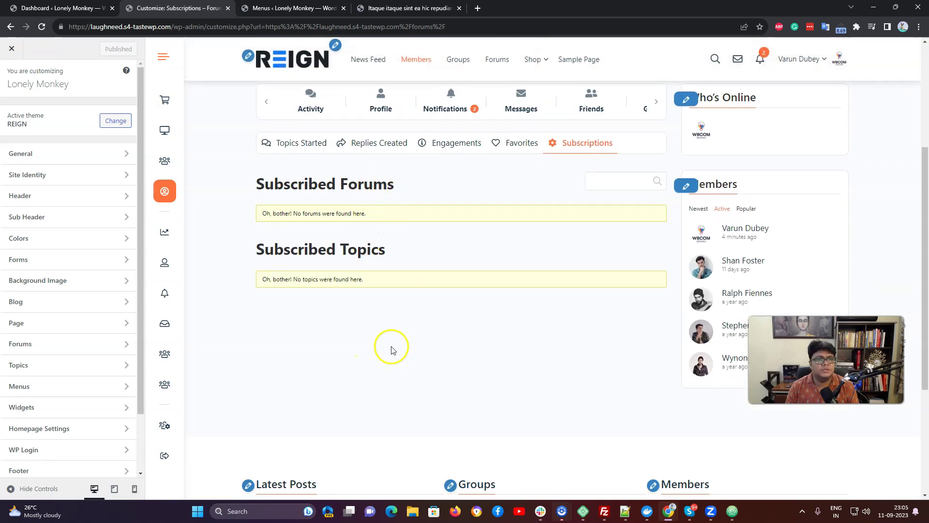
{"action": "scroll", "coordinate": [392, 350], "scroll_direction": "up", "scroll_amount": 4}
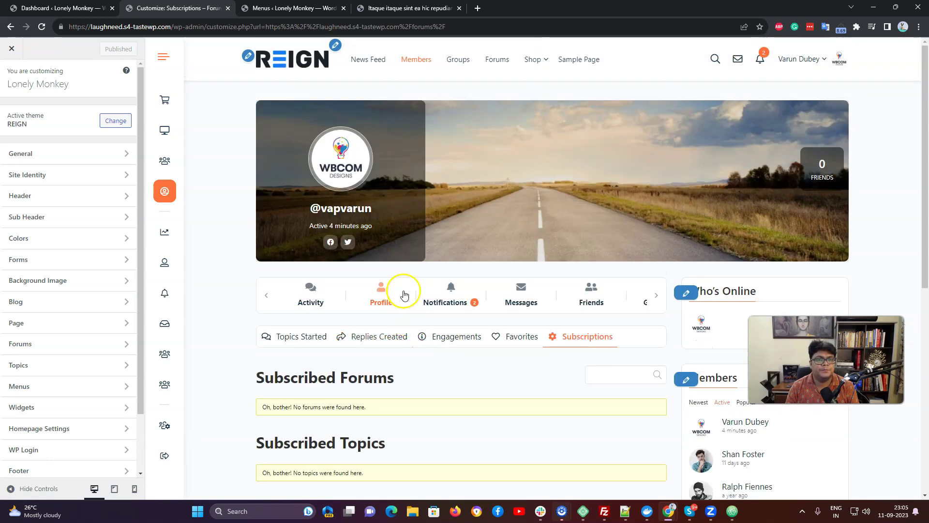
Step: Subscribe to Sample forums from the front-end Forums listing
{"action": "left_click", "coordinate": [496, 62]}
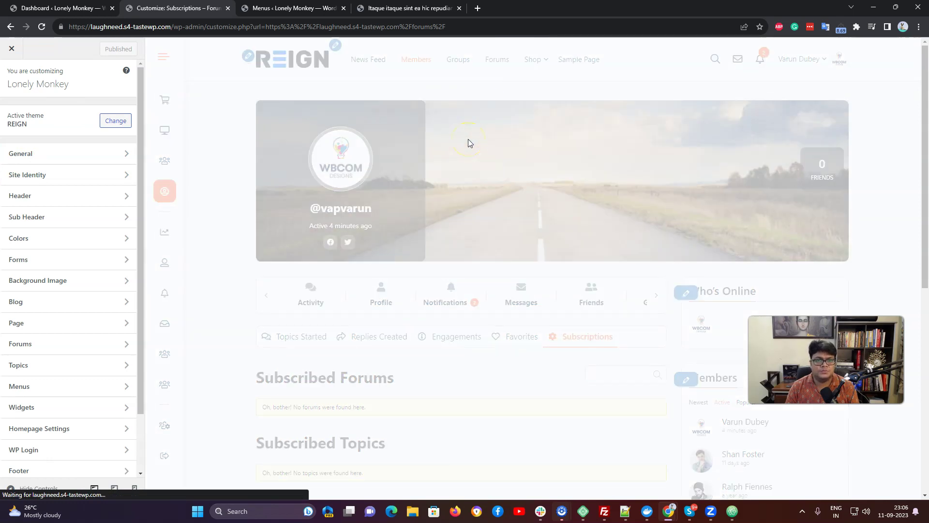
{"action": "scroll", "coordinate": [406, 218], "scroll_direction": "down", "scroll_amount": 2}
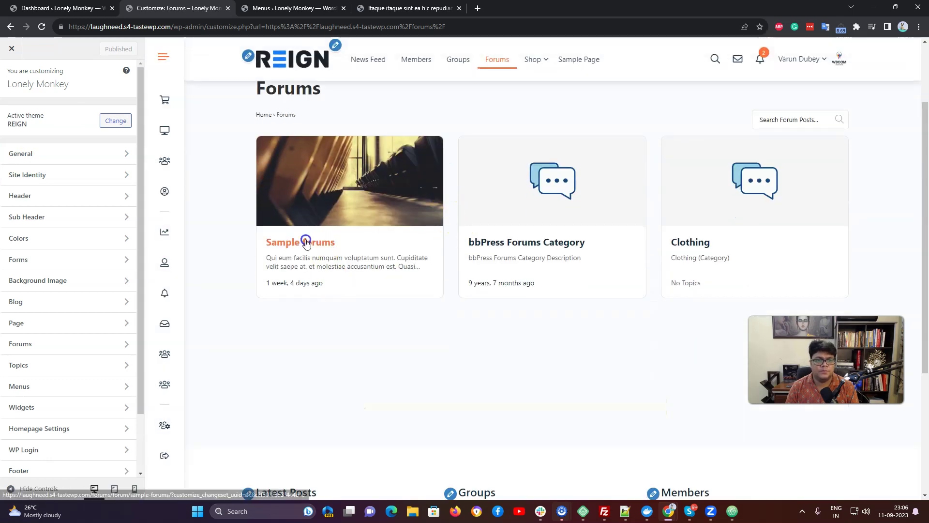
{"action": "left_click", "coordinate": [361, 231]}
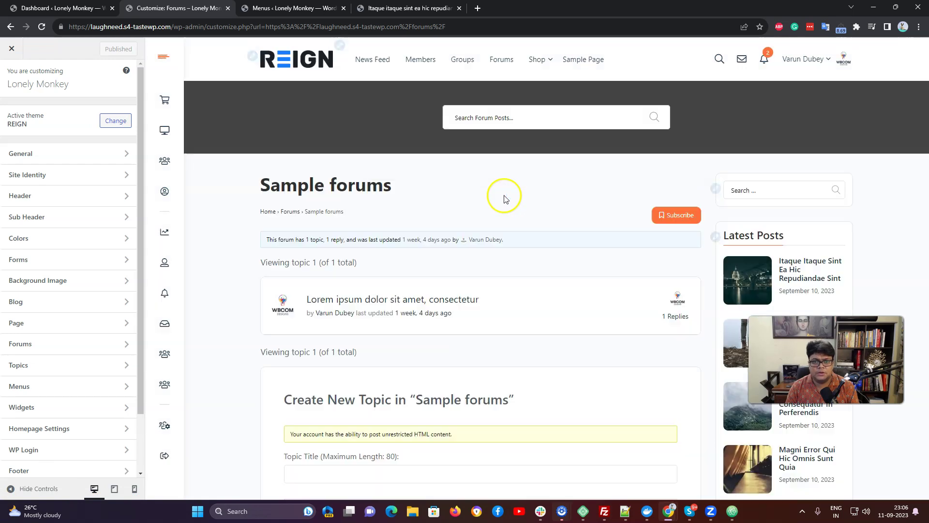
{"action": "left_click", "coordinate": [662, 215]}
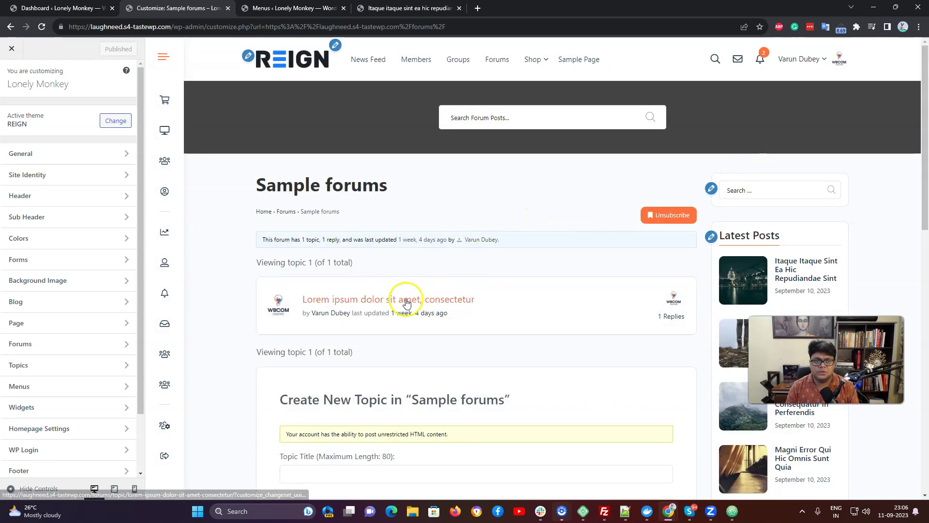
Step: Subscribe to the 'Lorem ipsum dolor sit amet, consectetur' topic
{"action": "left_click", "coordinate": [444, 298]}
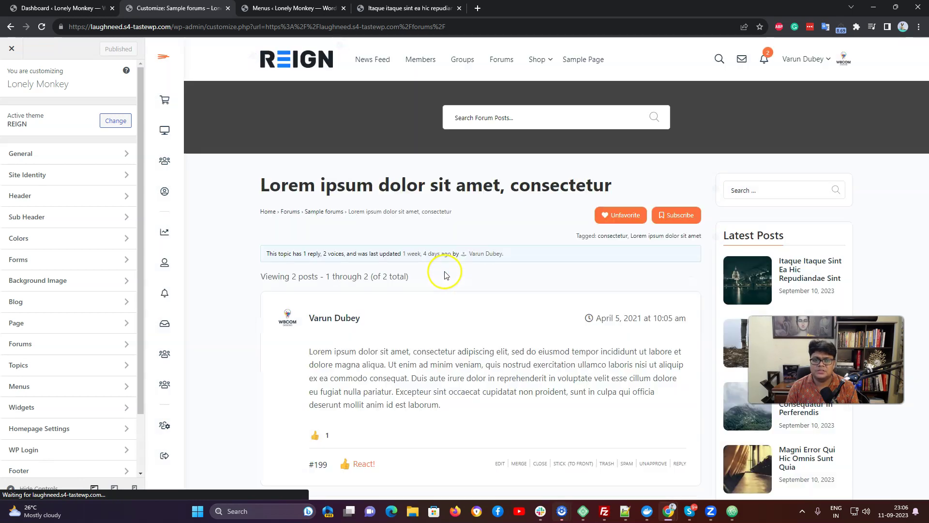
{"action": "left_click", "coordinate": [677, 214]}
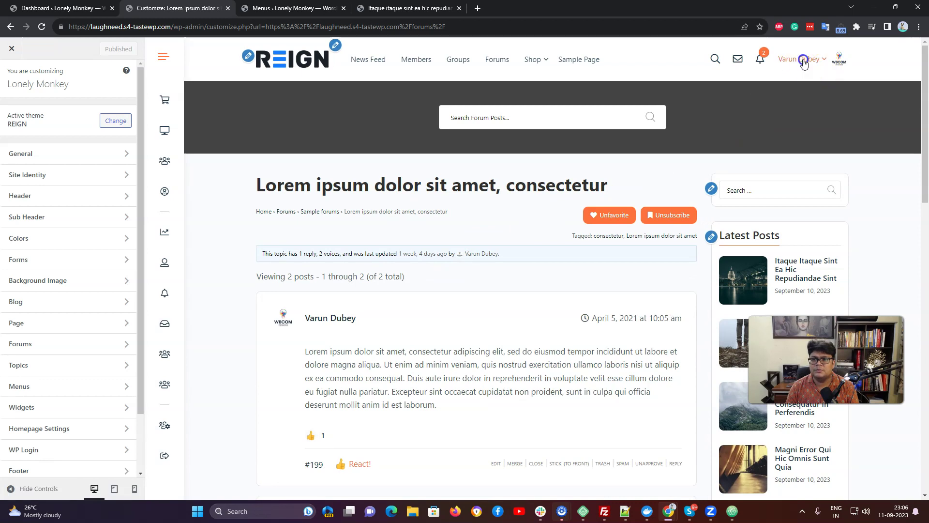
{"action": "left_click", "coordinate": [570, 161]}
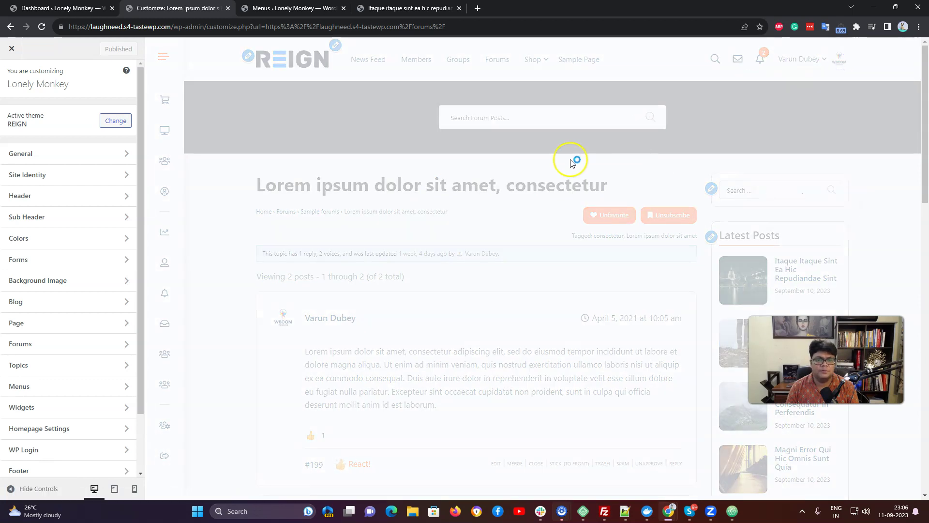
Step: View the profile's Forums > Subscriptions, listing Sample forums and the Lorem ipsum topic
{"action": "left_click", "coordinate": [266, 295]}
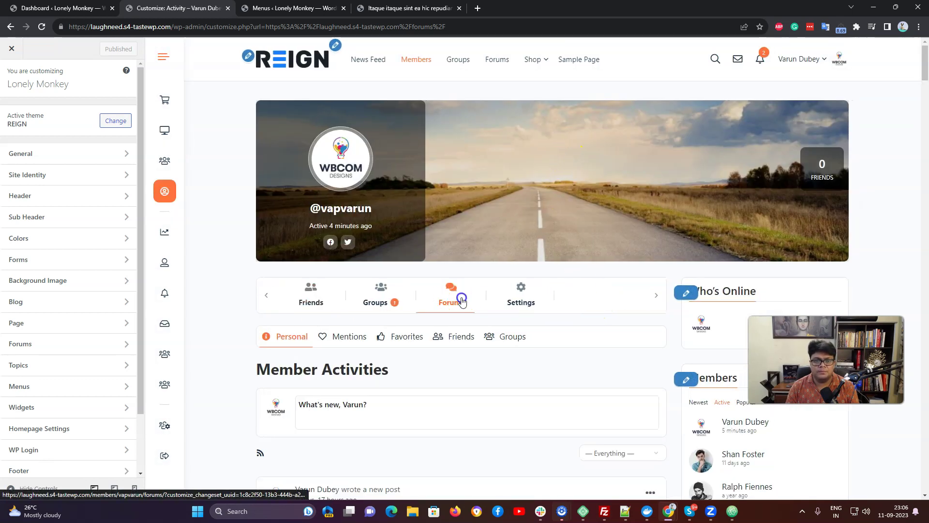
{"action": "left_click", "coordinate": [461, 300]}
{"action": "scroll", "coordinate": [266, 263], "scroll_direction": "down", "scroll_amount": 4}
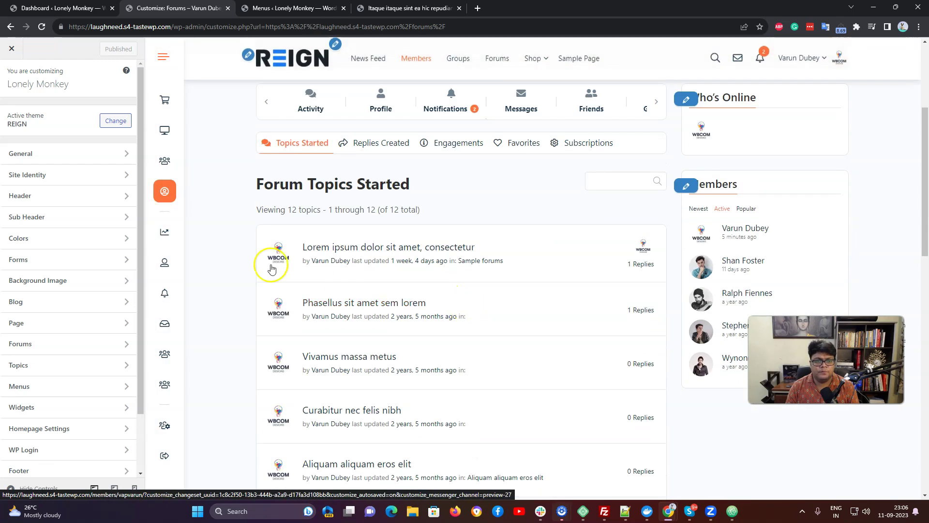
{"action": "left_click", "coordinate": [568, 145]}
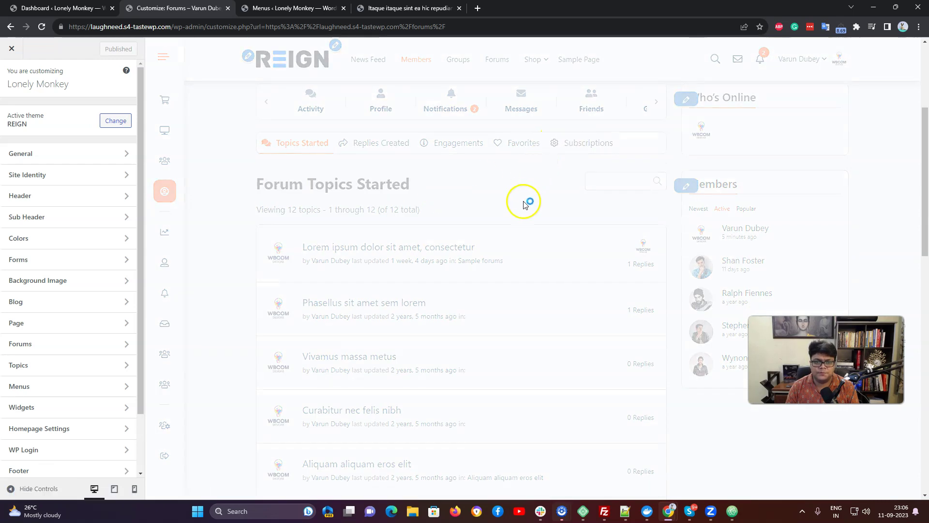
{"action": "scroll", "coordinate": [526, 257], "scroll_direction": "down", "scroll_amount": 4}
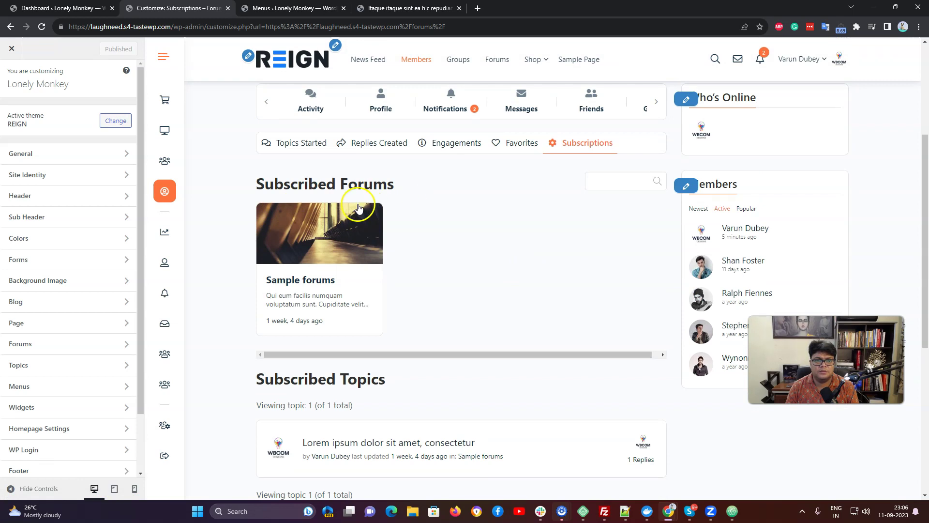
{"action": "scroll", "coordinate": [442, 270], "scroll_direction": "down", "scroll_amount": 4}
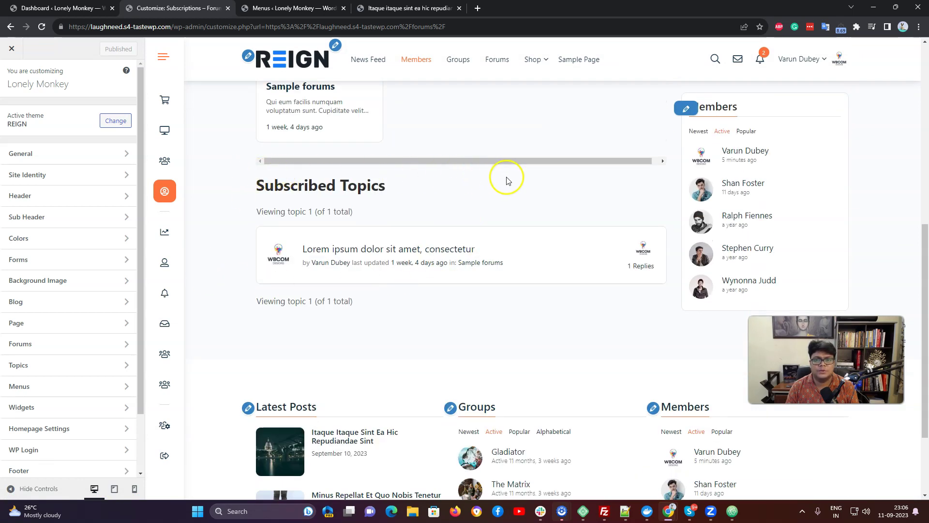
{"action": "scroll", "coordinate": [492, 196], "scroll_direction": "up", "scroll_amount": 2}
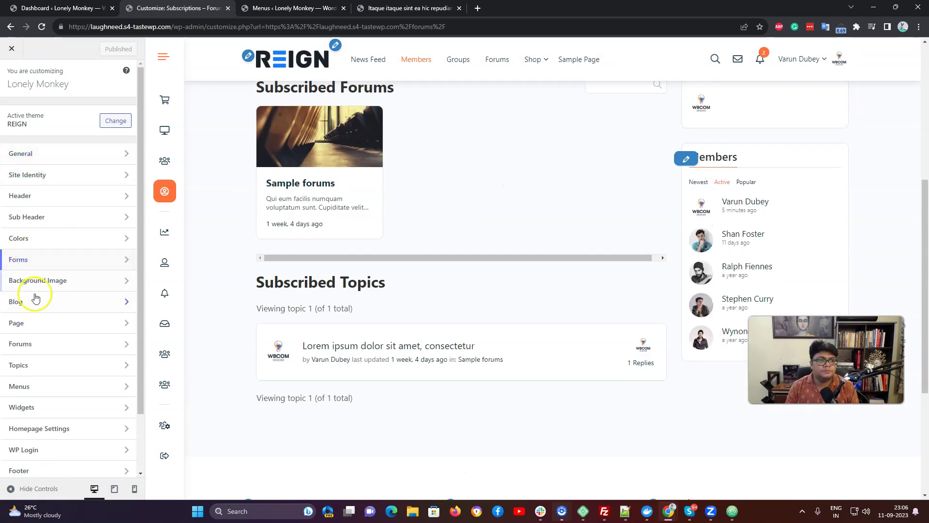
Step: Switch the Forums Archive listing layout to Default and publish it
{"action": "left_click", "coordinate": [46, 344]}
{"action": "left_click", "coordinate": [32, 113]}
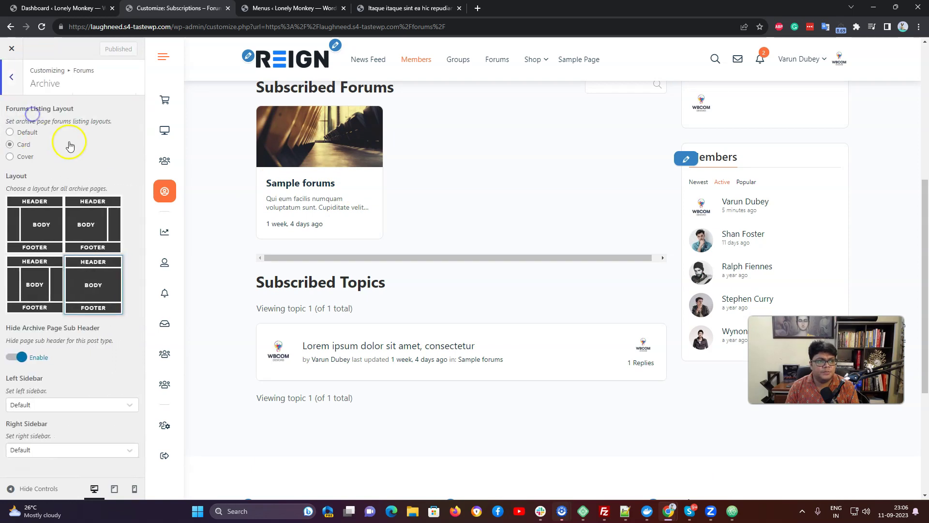
{"action": "left_click", "coordinate": [15, 136]}
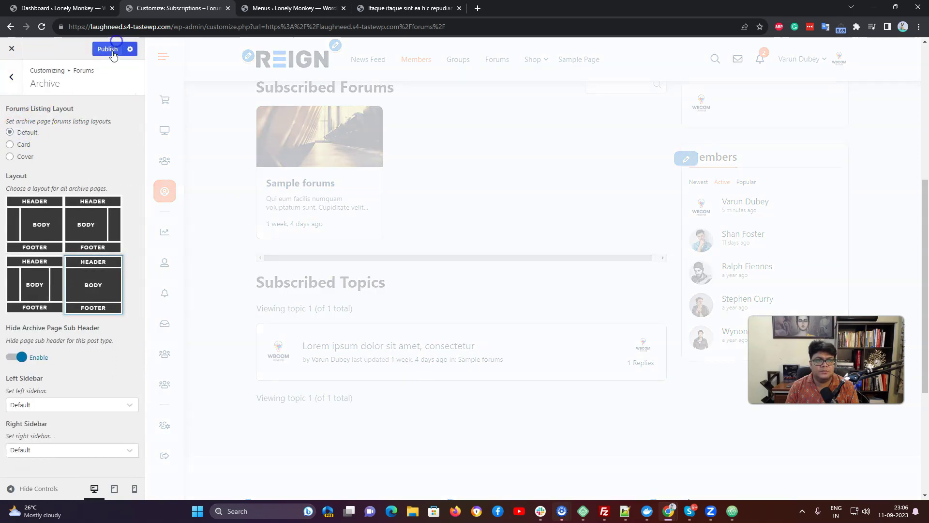
{"action": "left_click", "coordinate": [111, 51]}
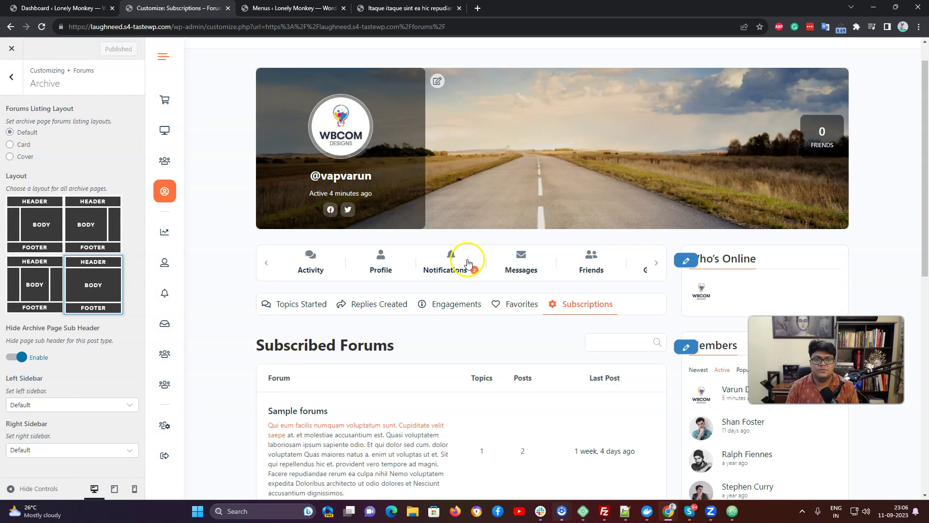
{"action": "scroll", "coordinate": [532, 247], "scroll_direction": "down", "scroll_amount": 5}
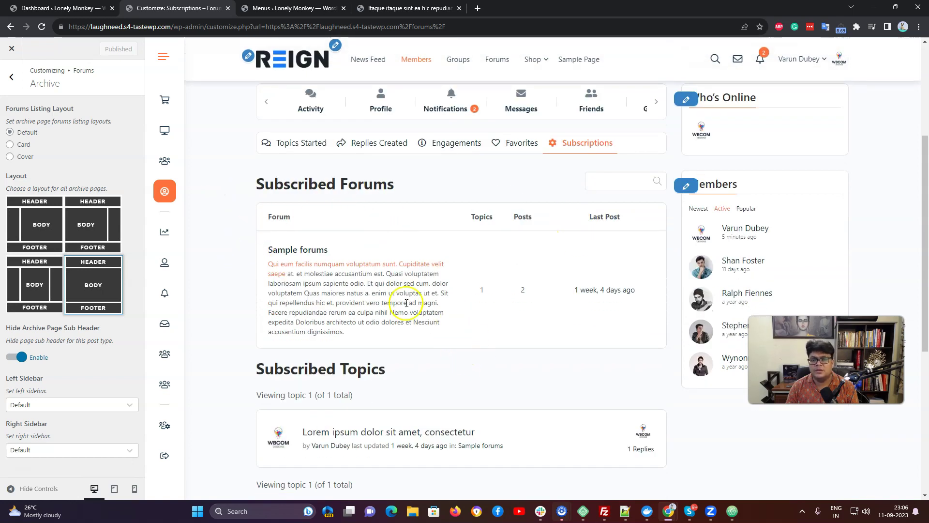
{"action": "scroll", "coordinate": [356, 371], "scroll_direction": "down", "scroll_amount": 2}
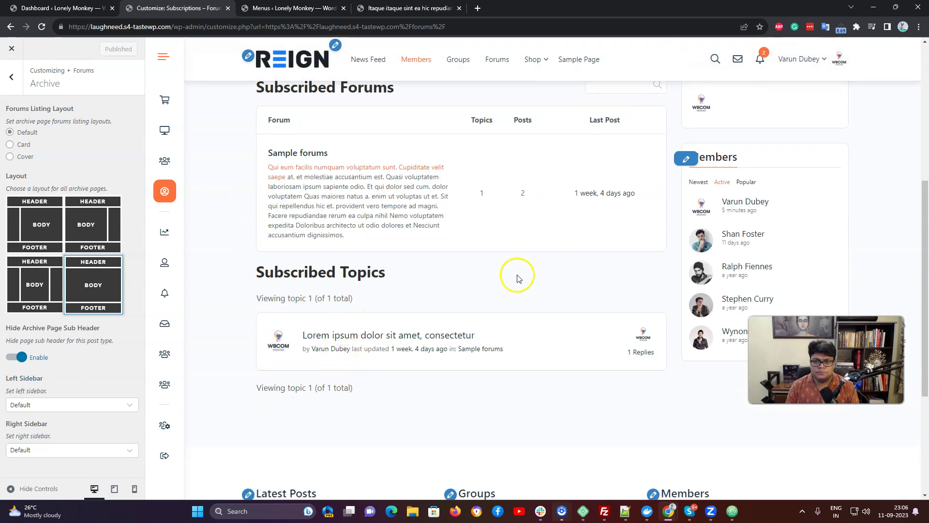